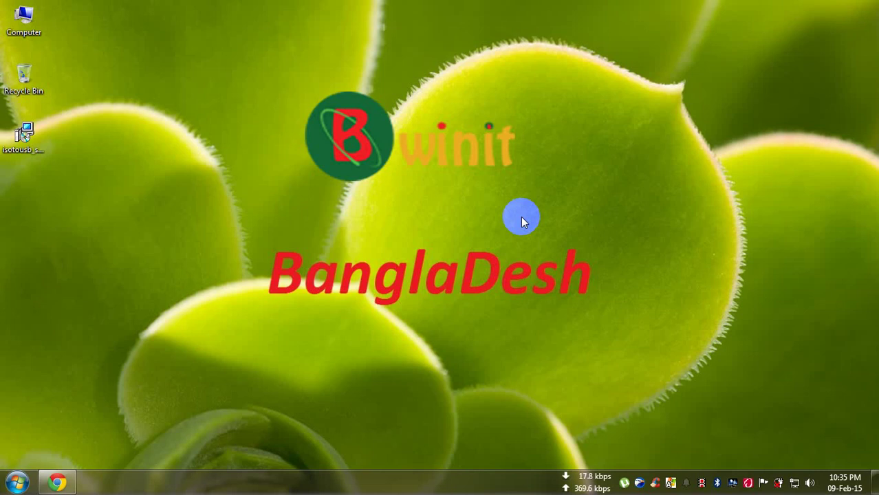
Refresh the Windows desktop from its right-click menu.
right_click(449, 191)
click(480, 231)
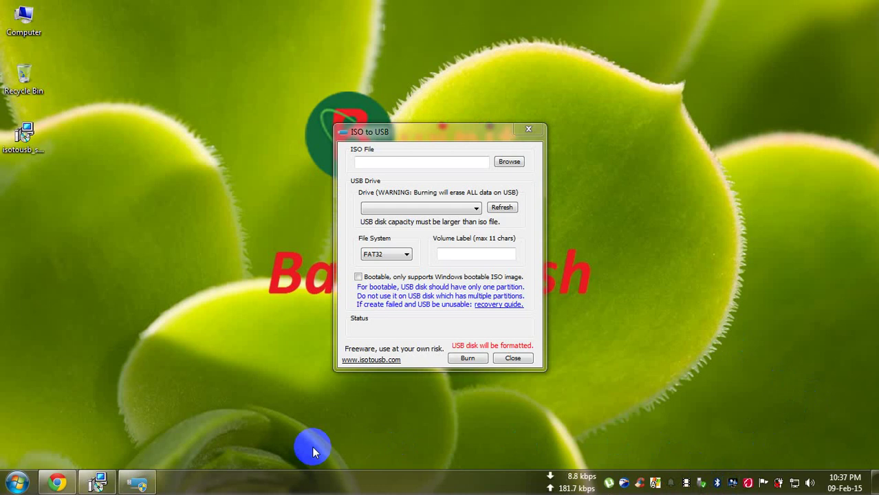
Confirm in Computer that Removable Disk (H:) is empty with 14.4 GB free.
click(362, 139)
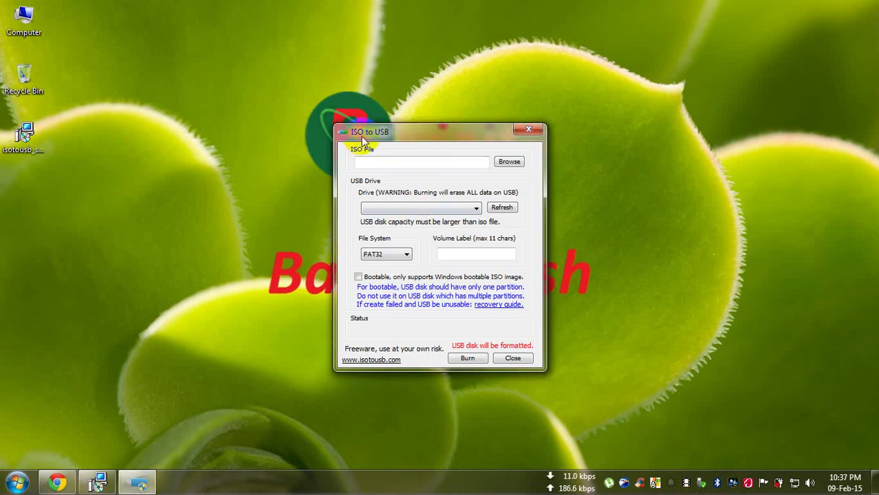
drag(362, 138, 350, 121)
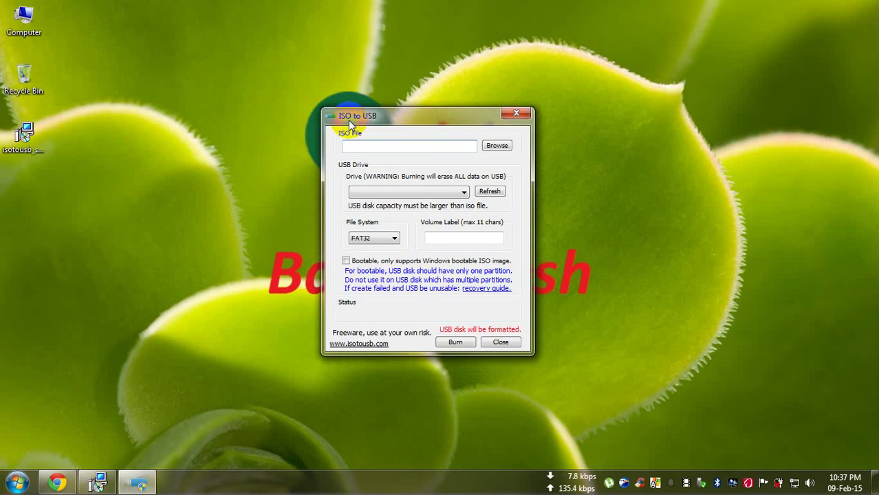
double_click(16, 26)
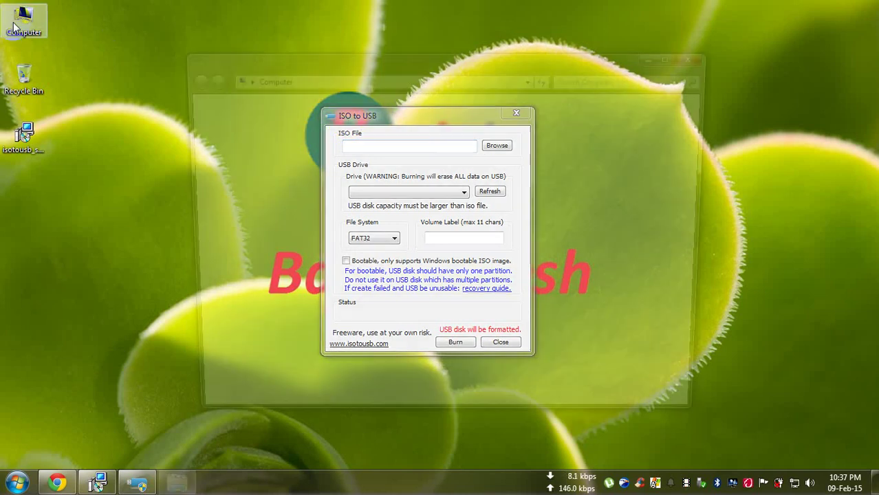
click(540, 242)
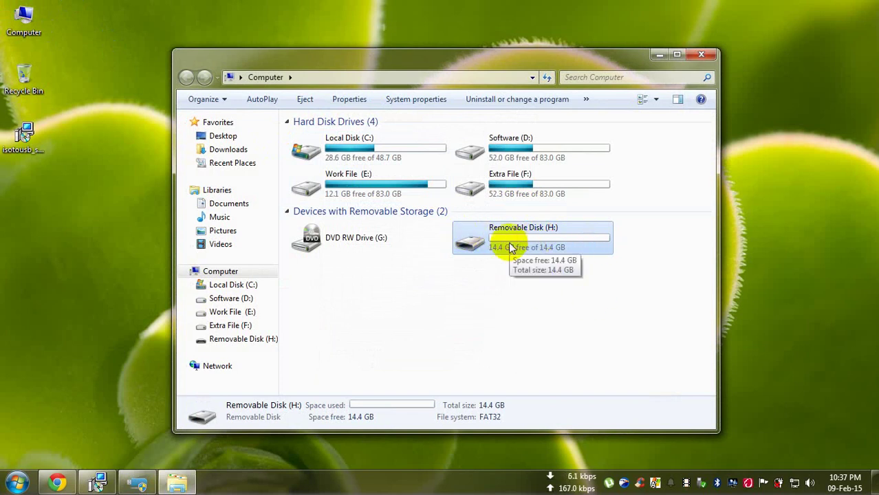
click(659, 54)
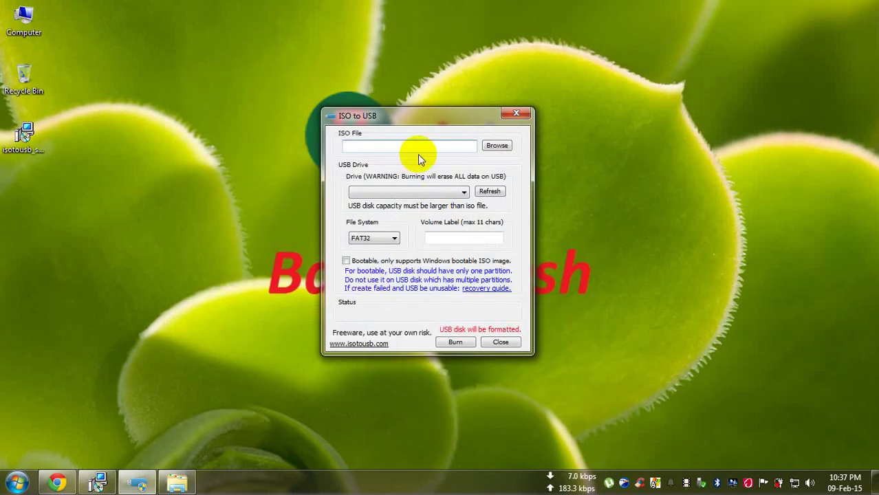
click(504, 148)
Load the Office 2013 ISO and select drive H: (14.42 GB) as the target.
click(499, 147)
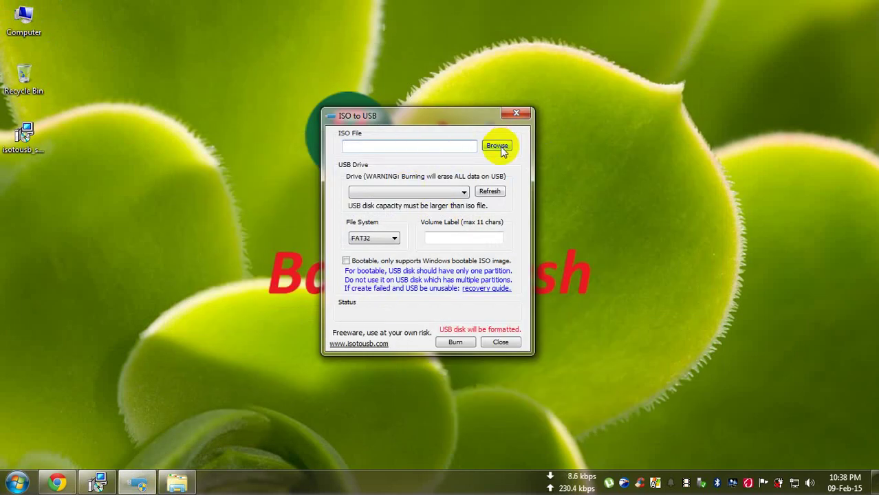
click(457, 309)
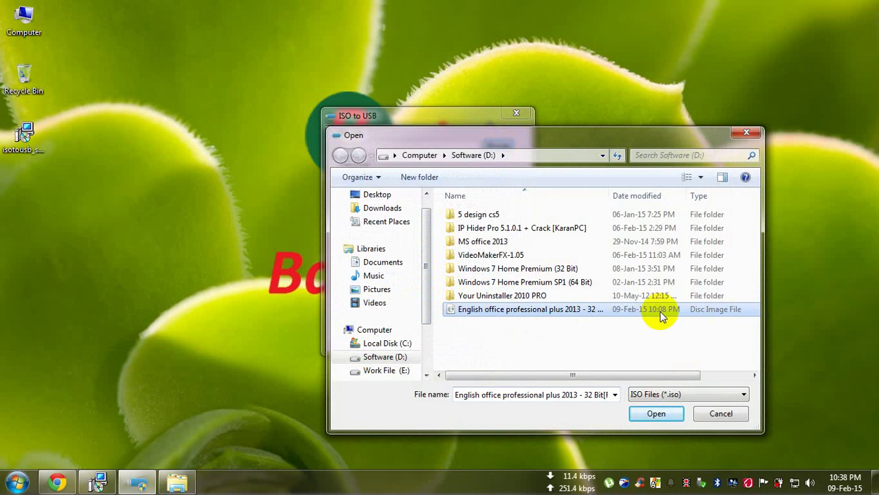
click(657, 415)
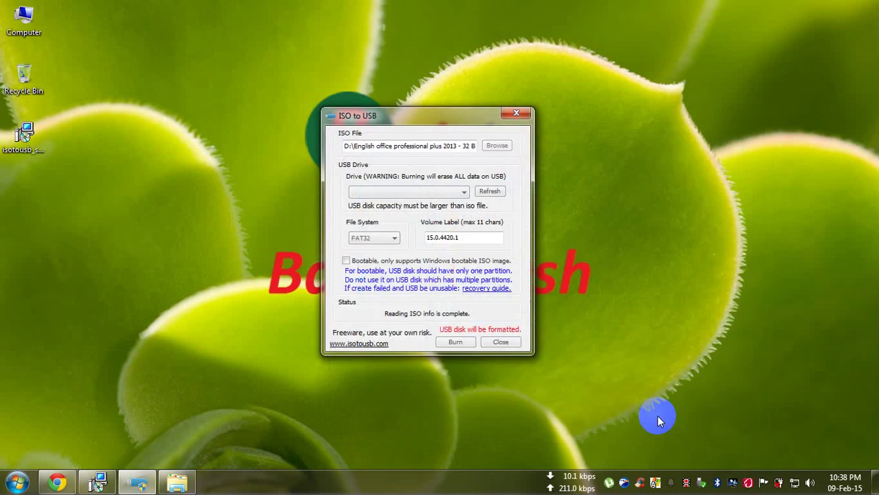
click(415, 195)
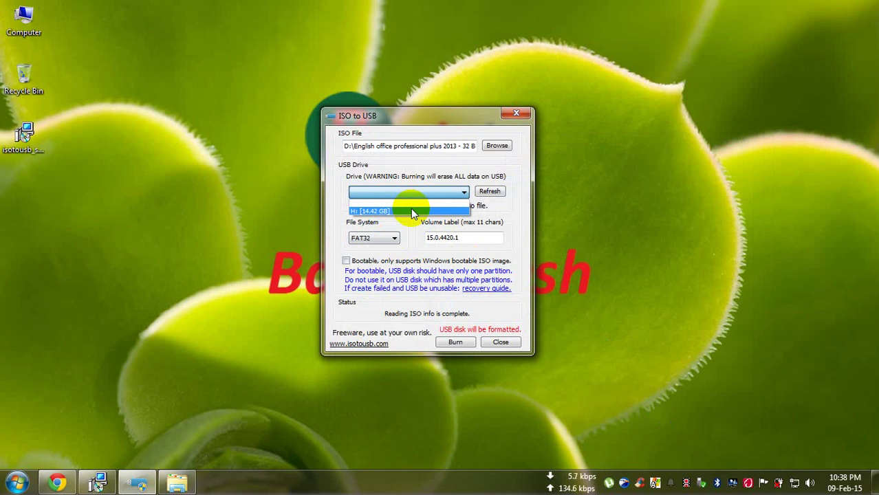
click(411, 209)
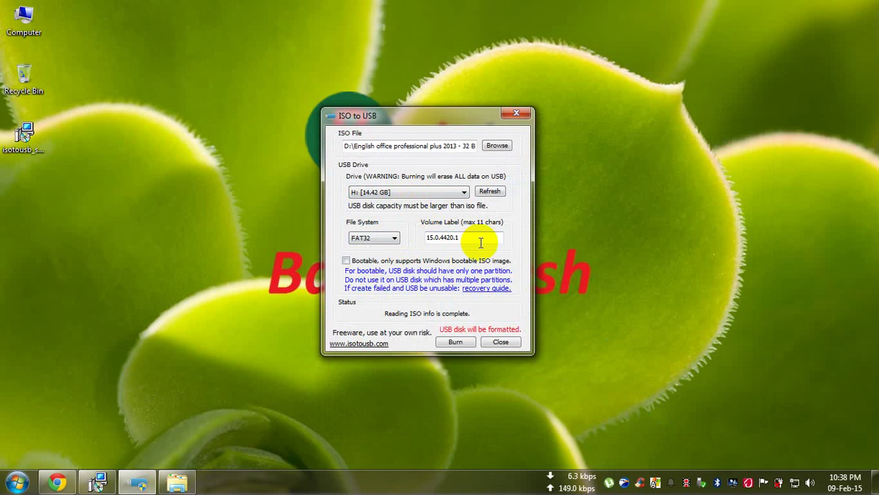
Replace the volume label 15.0.4420.1 with 'MS Office'.
drag(476, 238, 412, 238)
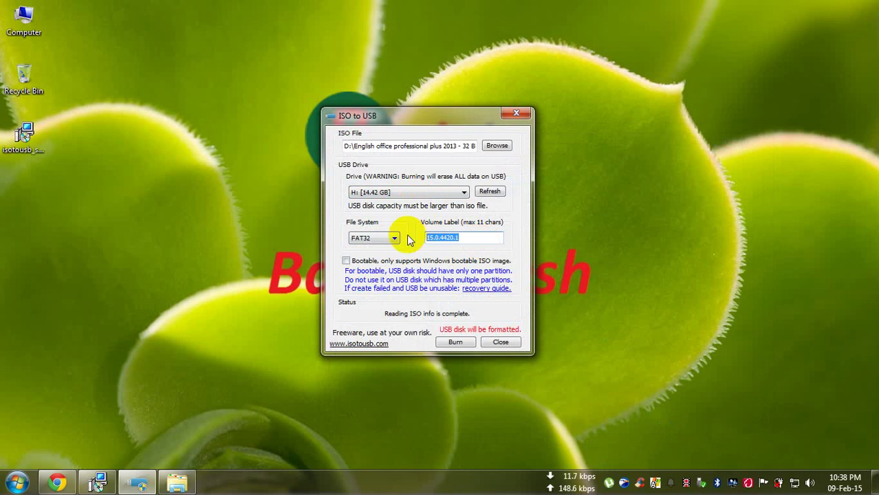
text(MS Word)
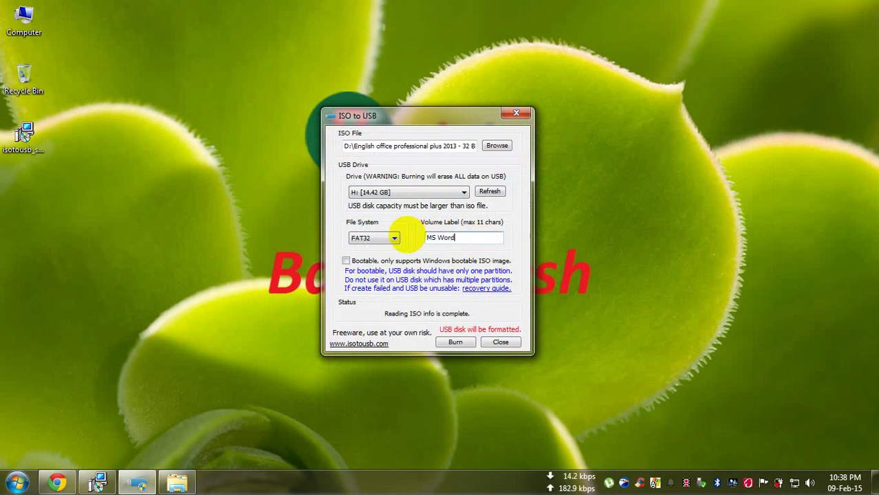
key(BackSpace)
key(BackSpace)
key(BackSpace)
key(BackSpace)
key(BackSpace)
text(Office)
text( 2)
key(BackSpace)
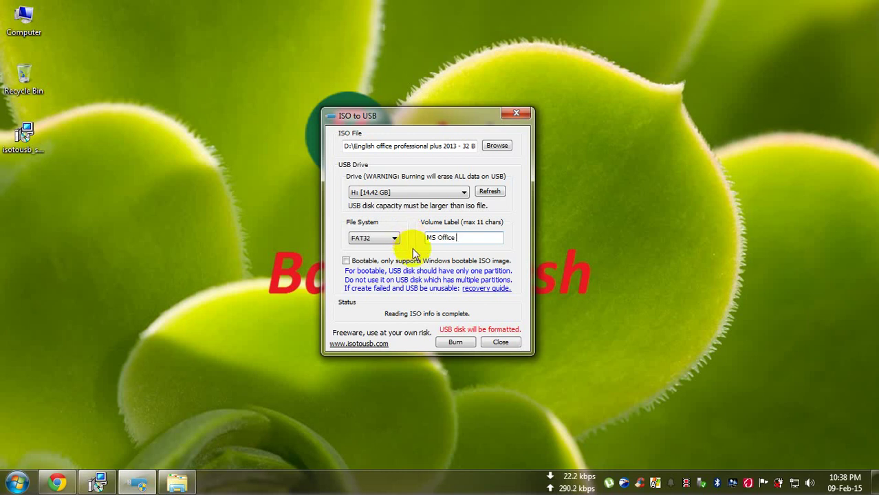
Burn the Office 2013 ISO to drive H:, accepting the erase warning.
click(467, 344)
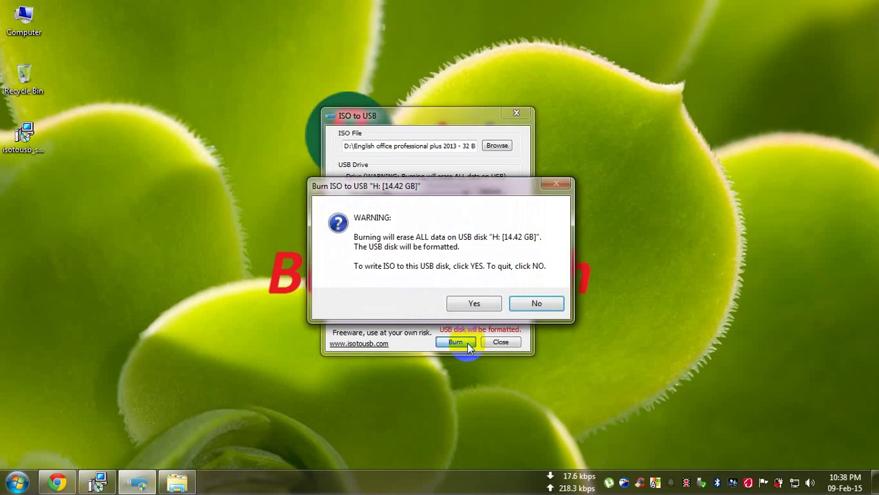
click(471, 306)
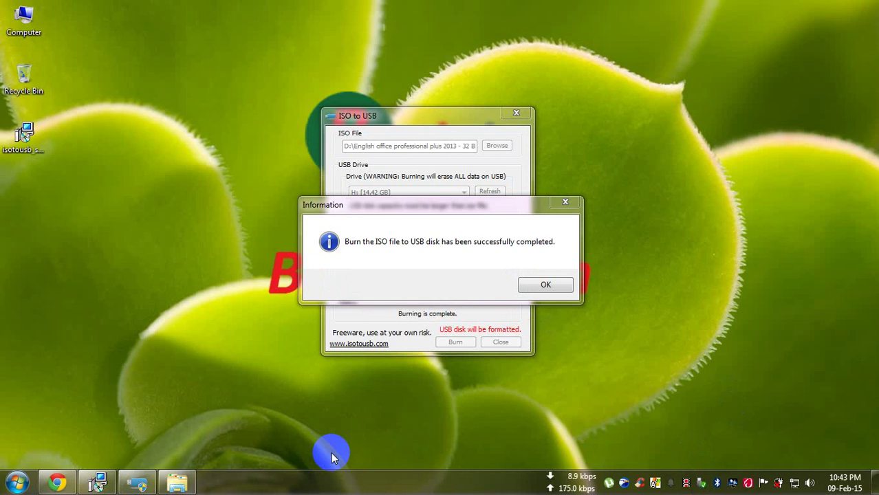
Dismiss the burn-complete message and move the ISO to USB window to the upper right.
click(541, 285)
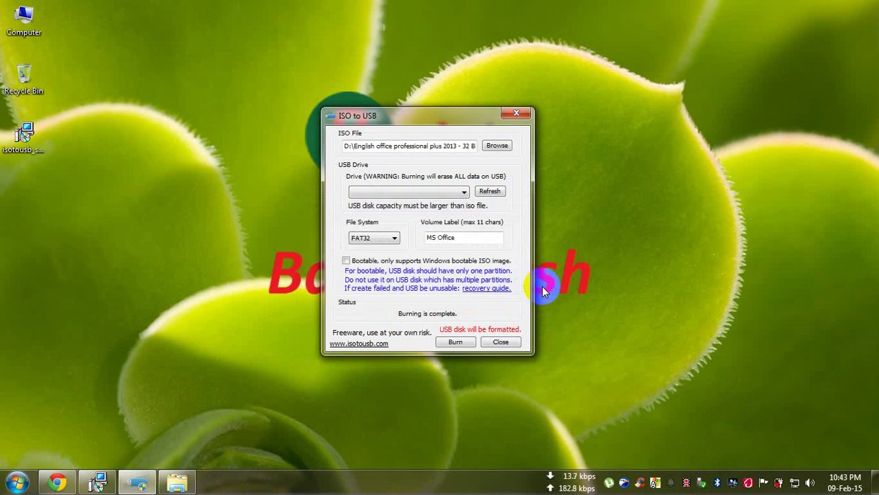
drag(429, 98, 440, 165)
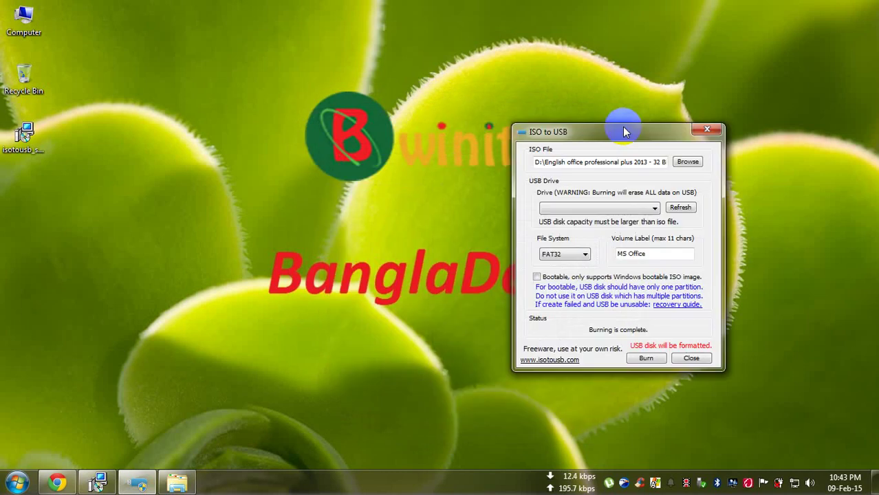
drag(440, 170, 711, 83)
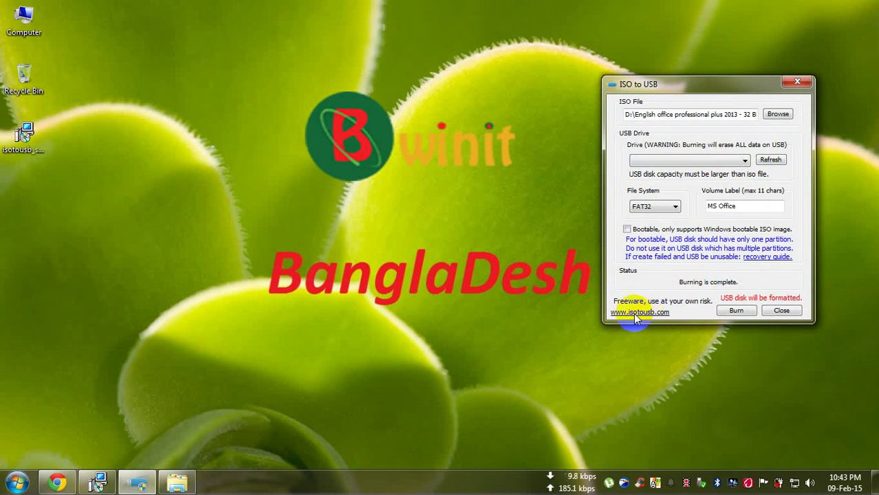
Open isotousb.com in Chrome, reach the download page, and cancel the download prompt.
click(57, 482)
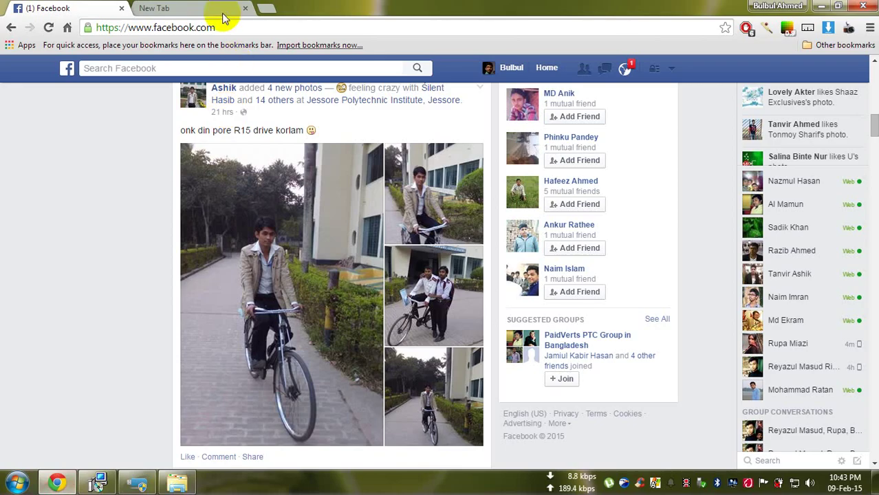
click(222, 9)
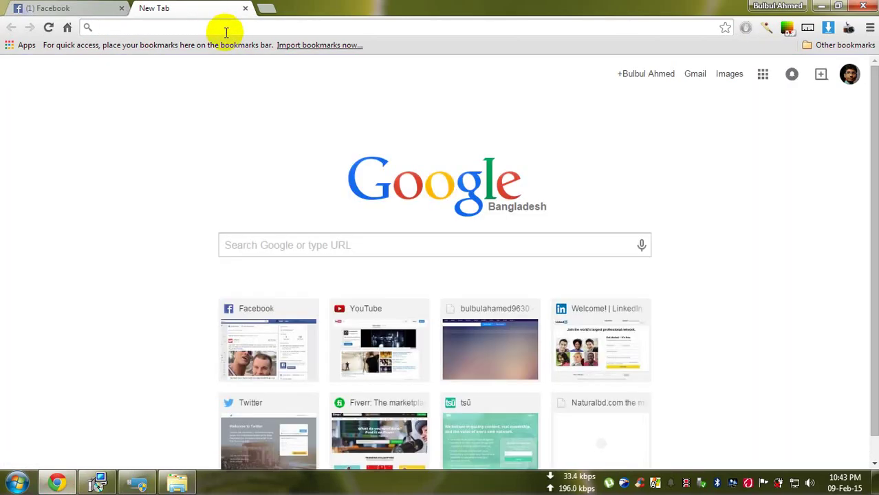
text(isoto)
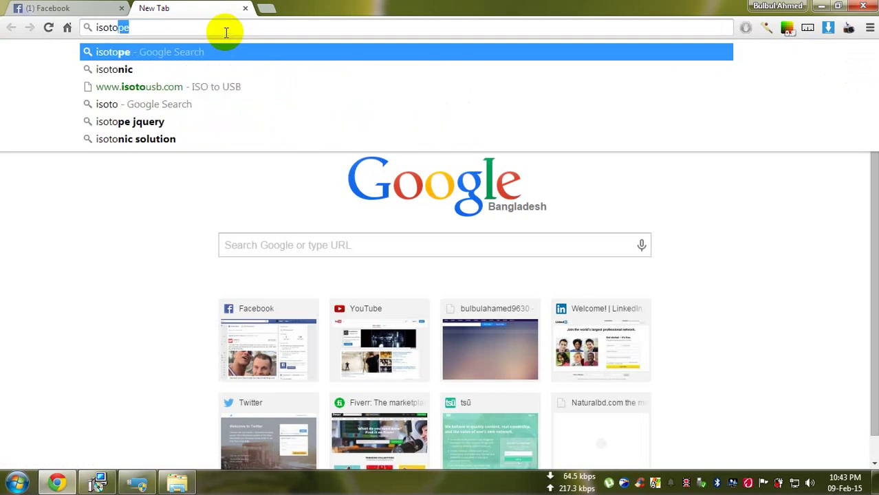
text(u)
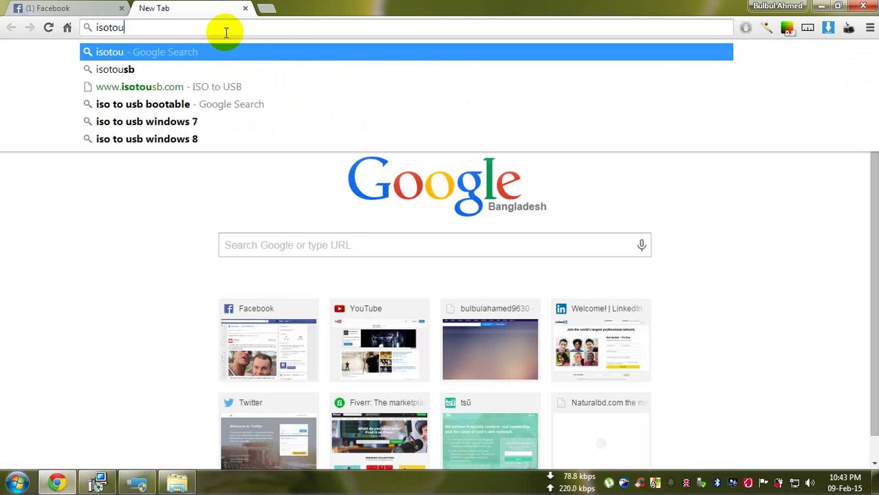
text(sb.com)
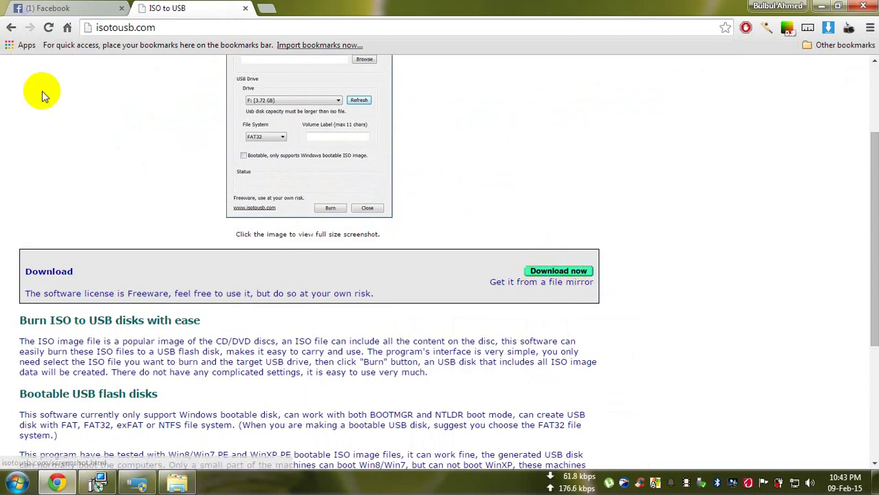
click(541, 272)
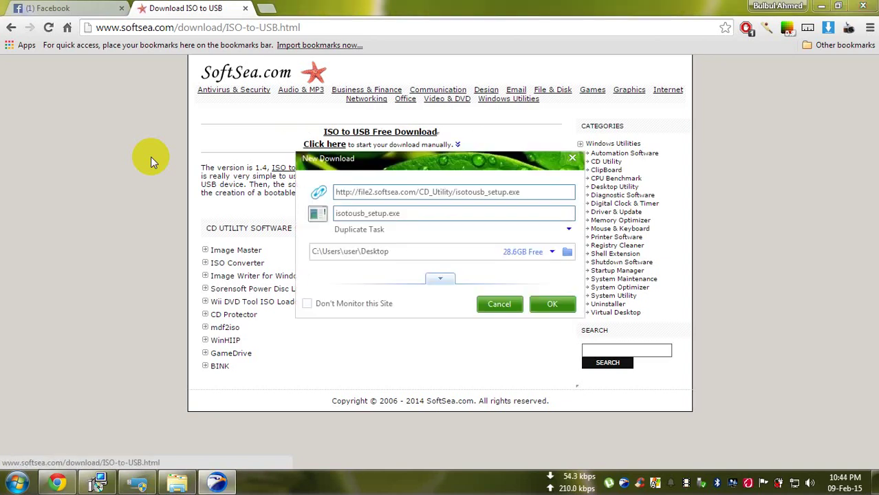
click(498, 305)
Minimize Chrome, move the ISO to USB window left, and open Computer.
click(821, 5)
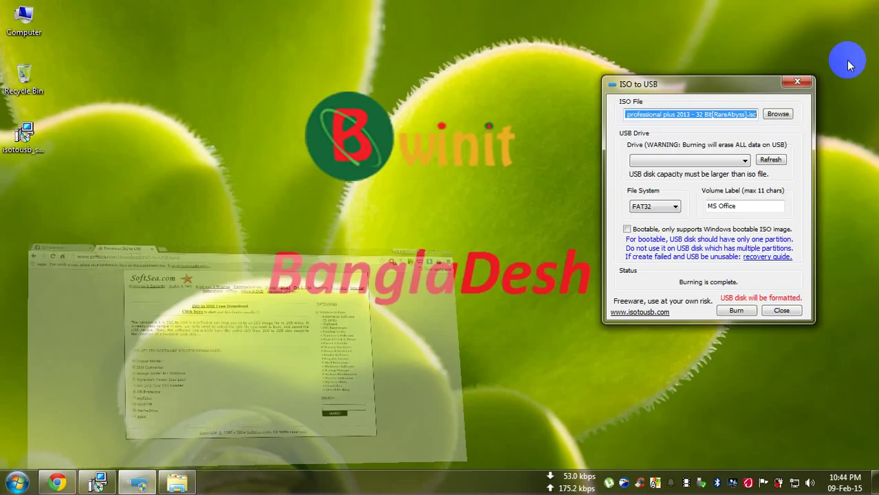
mouse_move(732, 83)
mouse_down()
mouse_move(356, 66)
mouse_move(172, 48)
mouse_up()
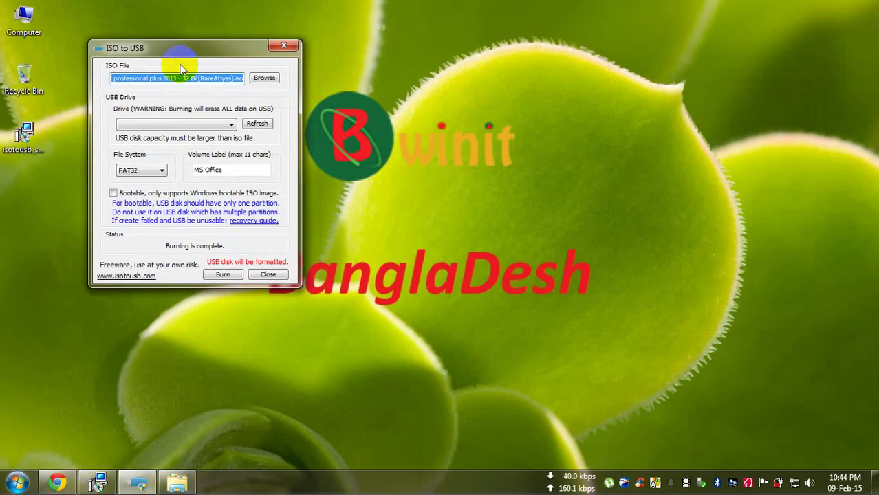
click(229, 125)
double_click(25, 20)
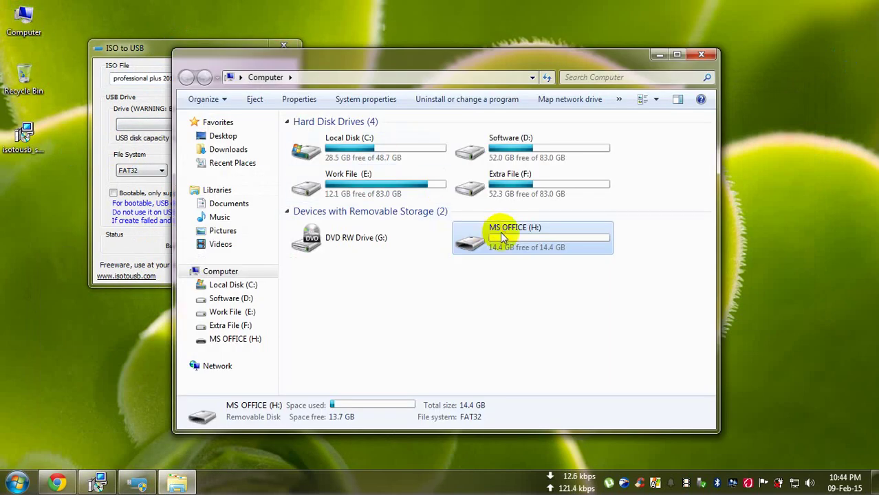
Browse MS OFFICE (H:) to check its Office setup folders and files, then close Explorer.
double_click(495, 232)
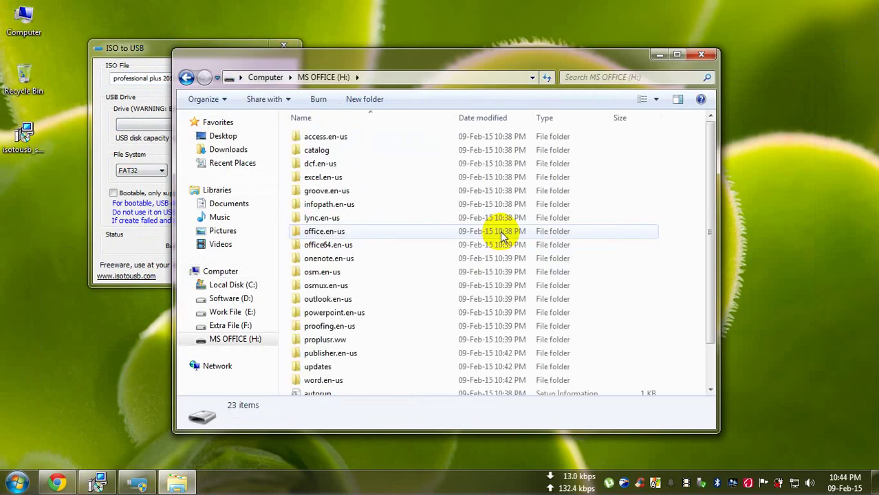
click(385, 207)
scroll(385, 207, down, 2)
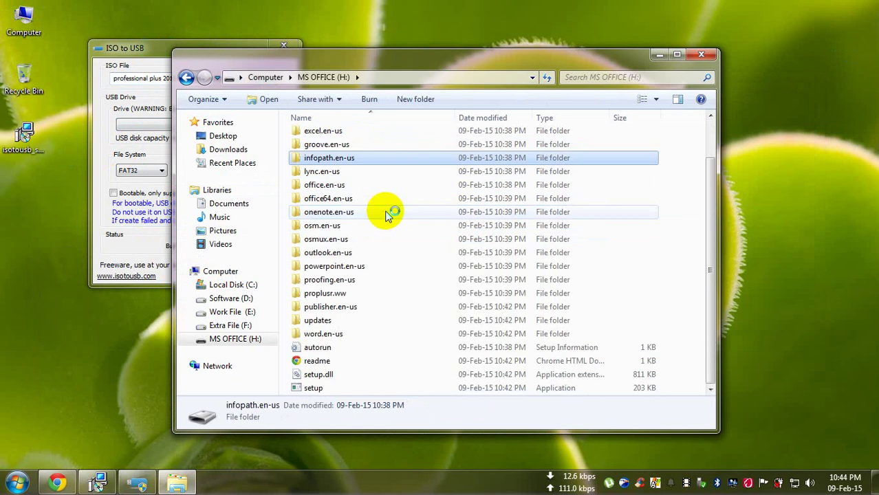
click(321, 387)
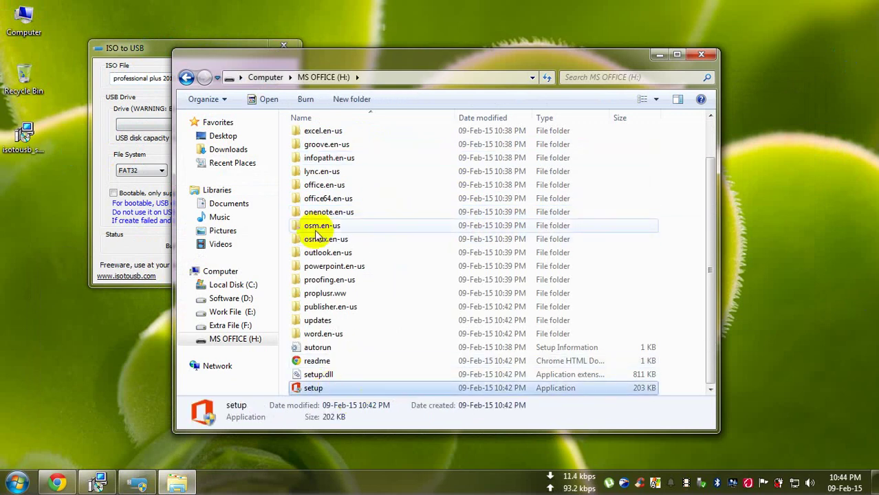
click(410, 169)
scroll(410, 169, up, 2)
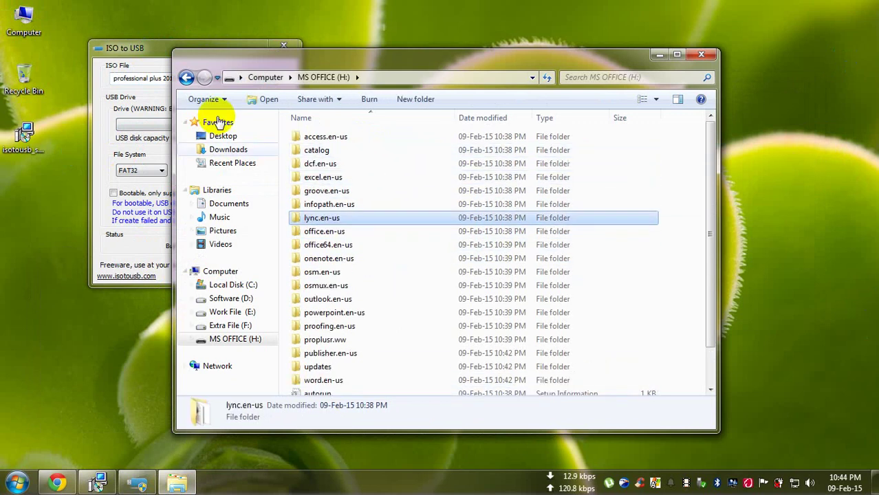
click(184, 77)
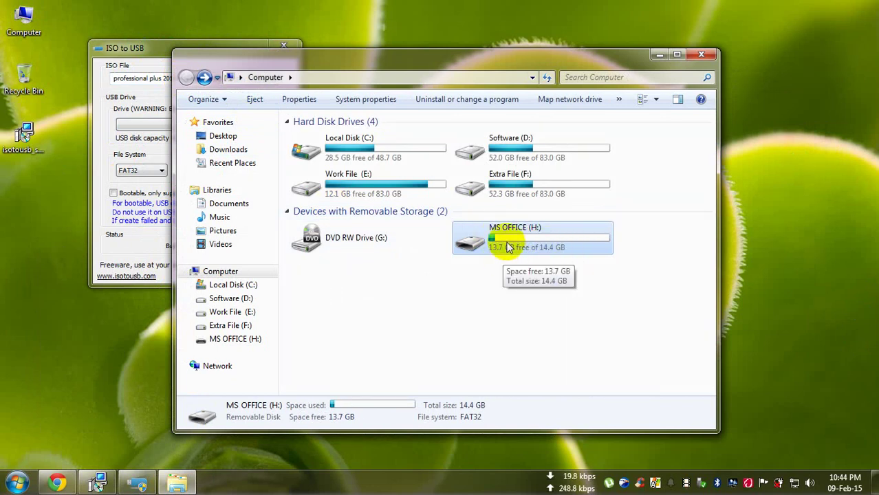
double_click(508, 246)
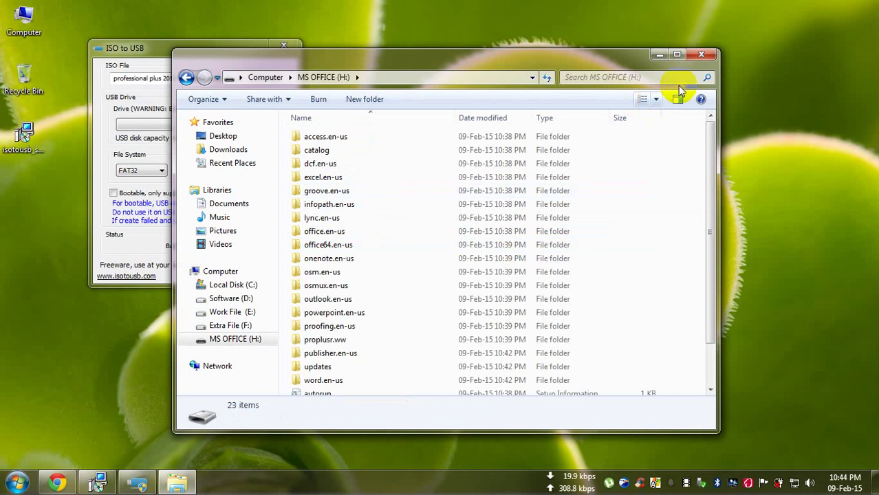
click(703, 55)
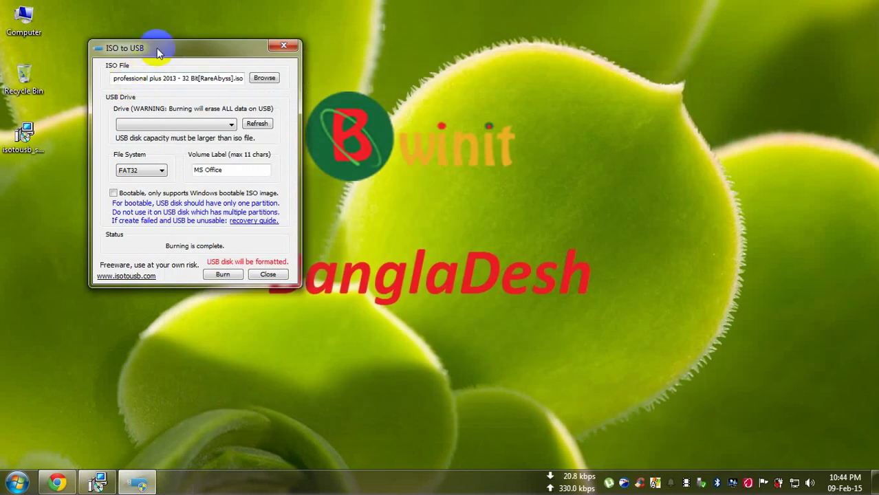
Move the ISO to USB window to the centre and close the program.
drag(157, 48, 380, 64)
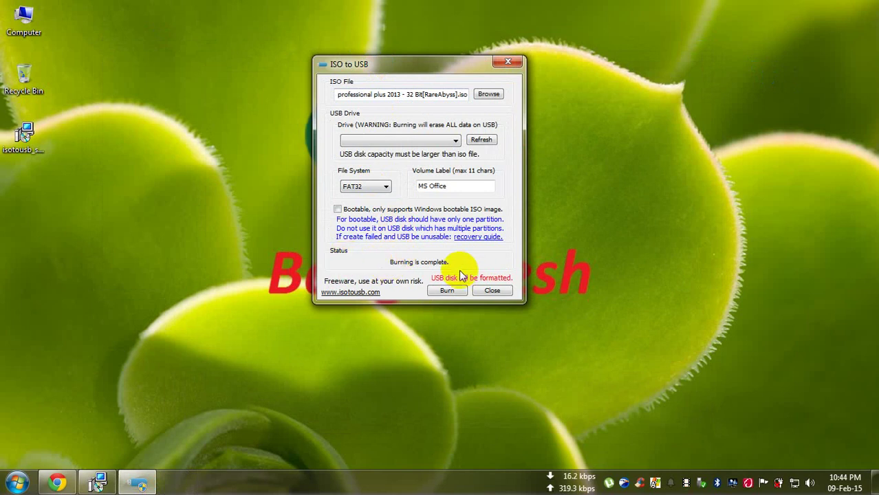
click(490, 291)
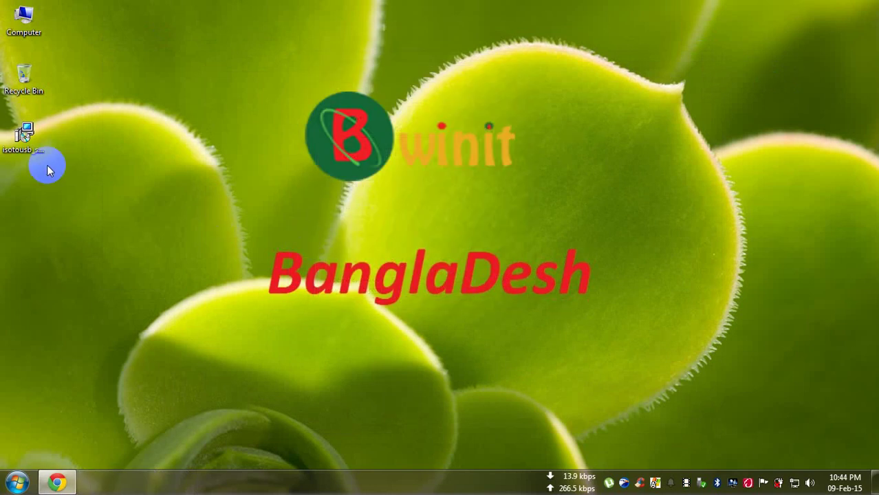
Paste a copy of the desktop's isotousb_setup installer into Software (D:).
click(35, 139)
right_click(36, 139)
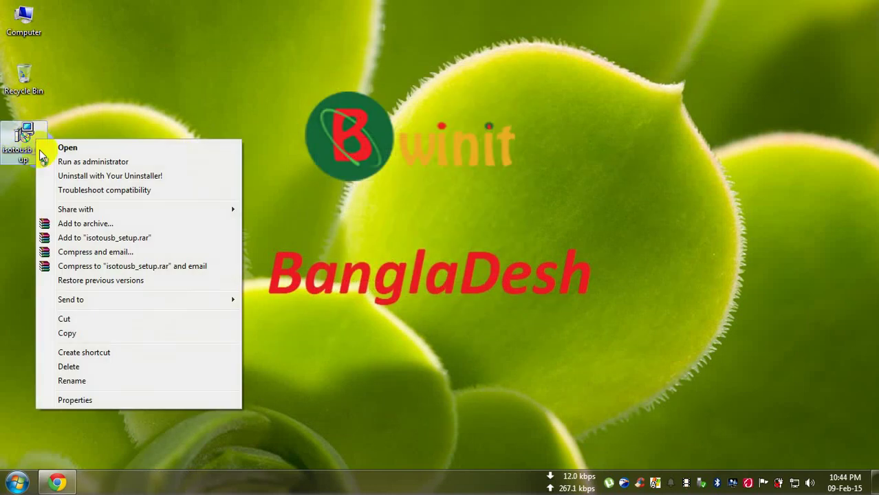
click(67, 334)
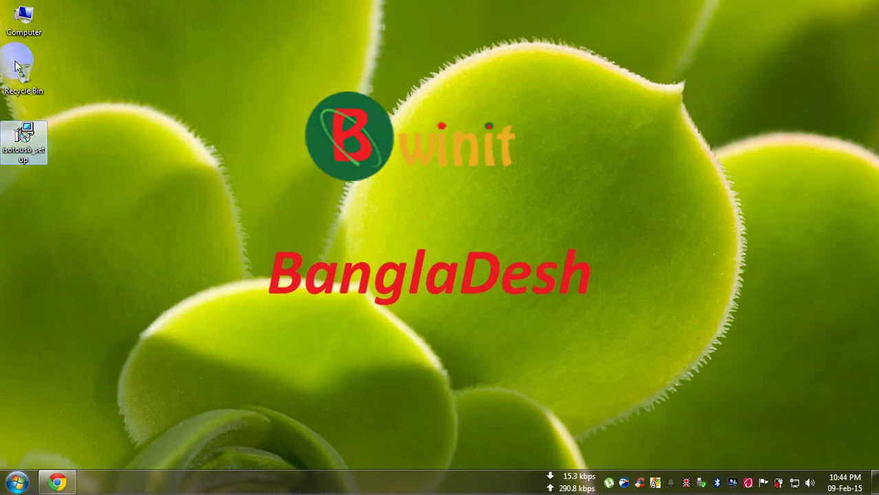
double_click(24, 19)
click(516, 156)
double_click(516, 155)
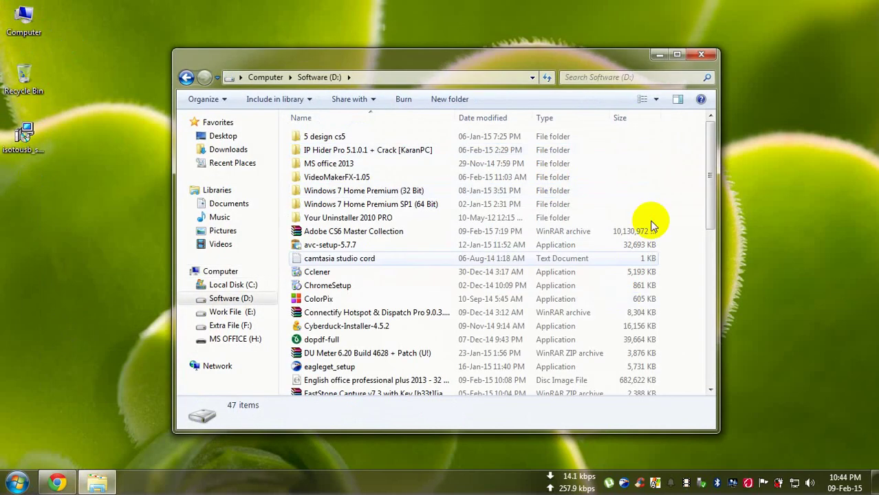
key(ctrl+v)
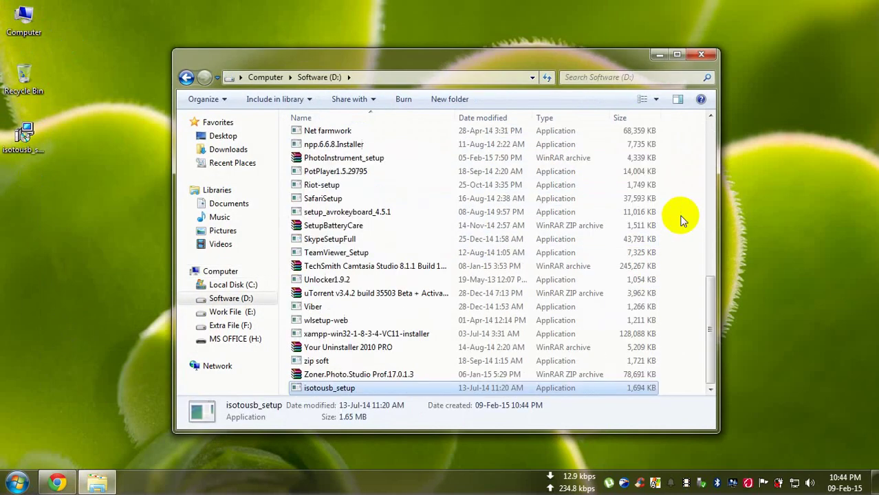
Close Explorer and refresh the desktop.
click(708, 58)
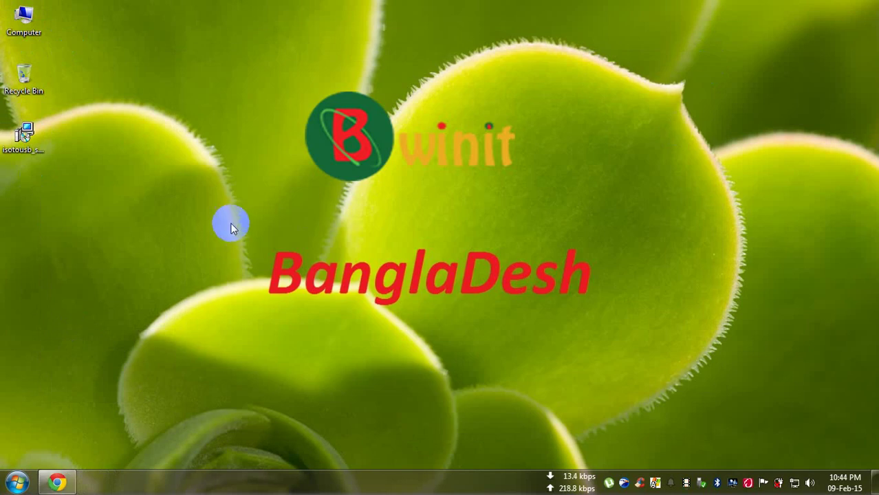
right_click(119, 128)
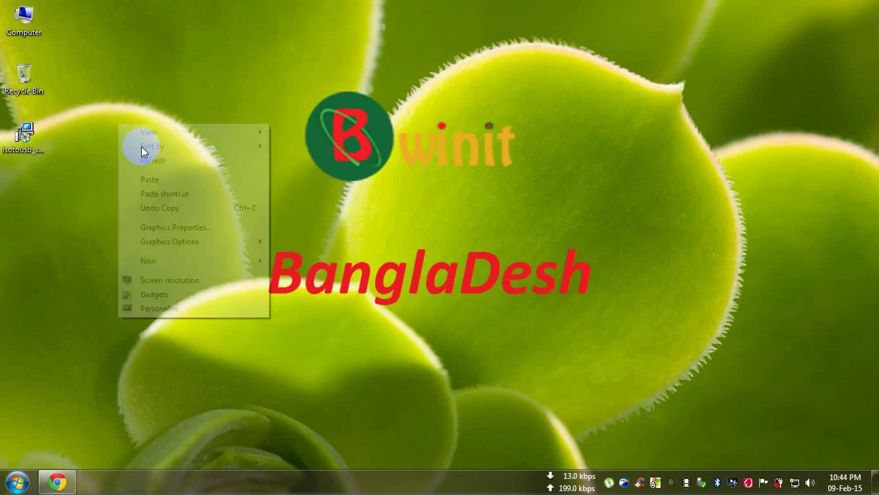
click(155, 164)
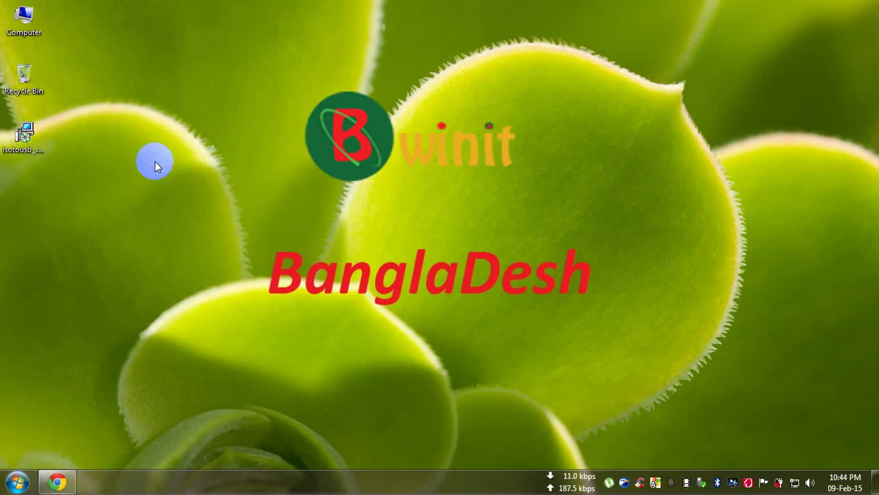